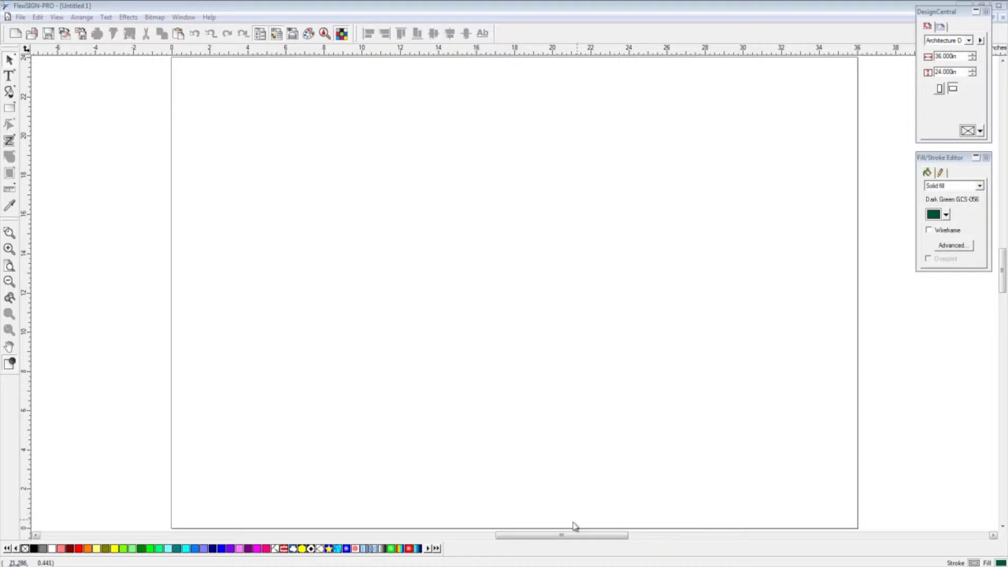
# - Create a new empty swatch table from View > Color > New Table
pyautogui.rightClick(185, 558)
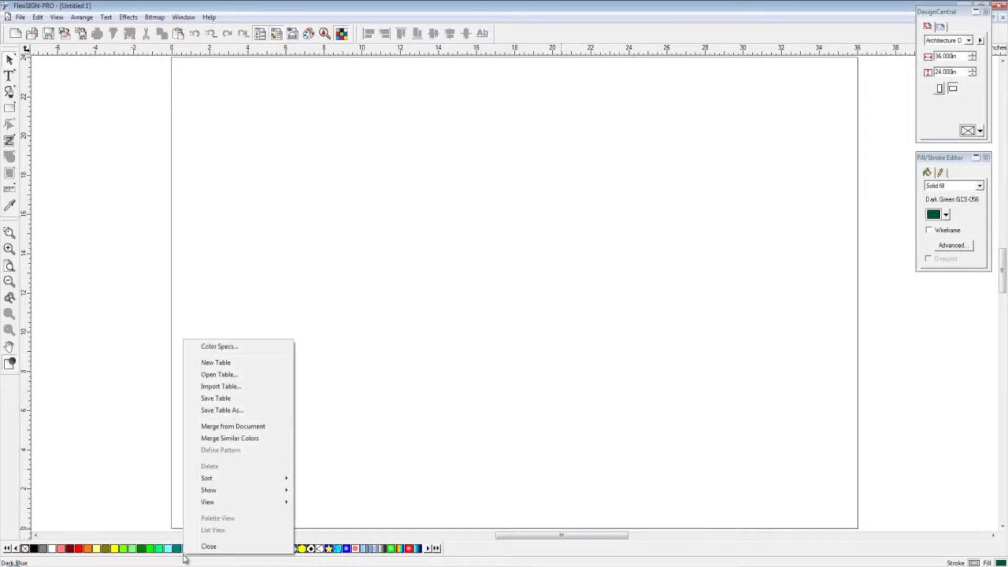
pyautogui.click(238, 375)
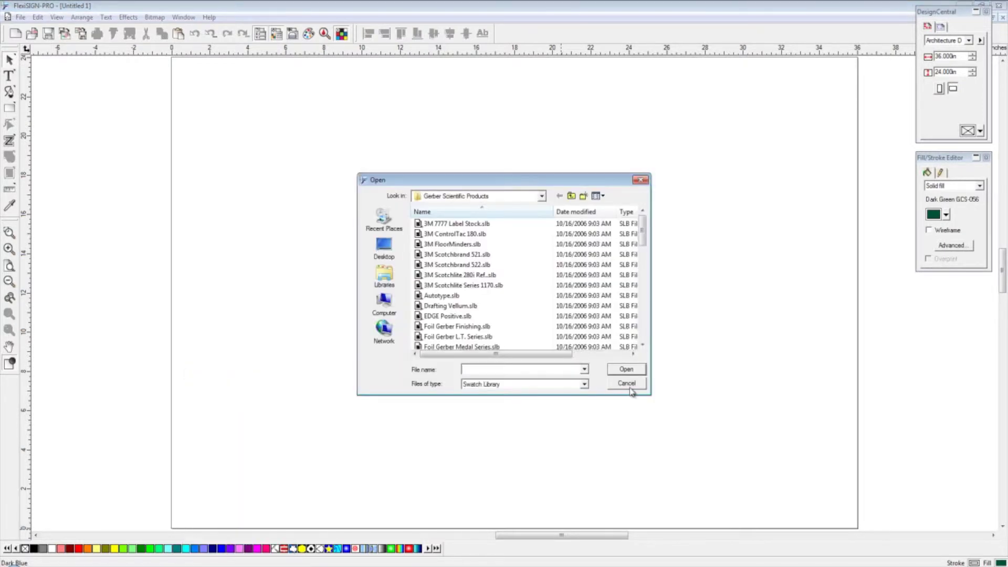
pyautogui.click(630, 386)
pyautogui.click(57, 17)
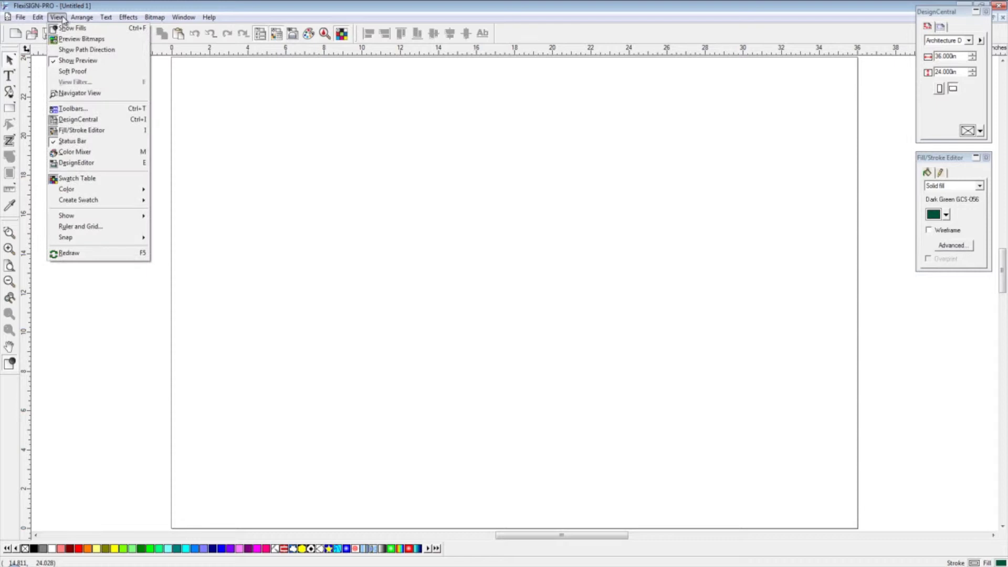
pyautogui.moveTo(82, 196)
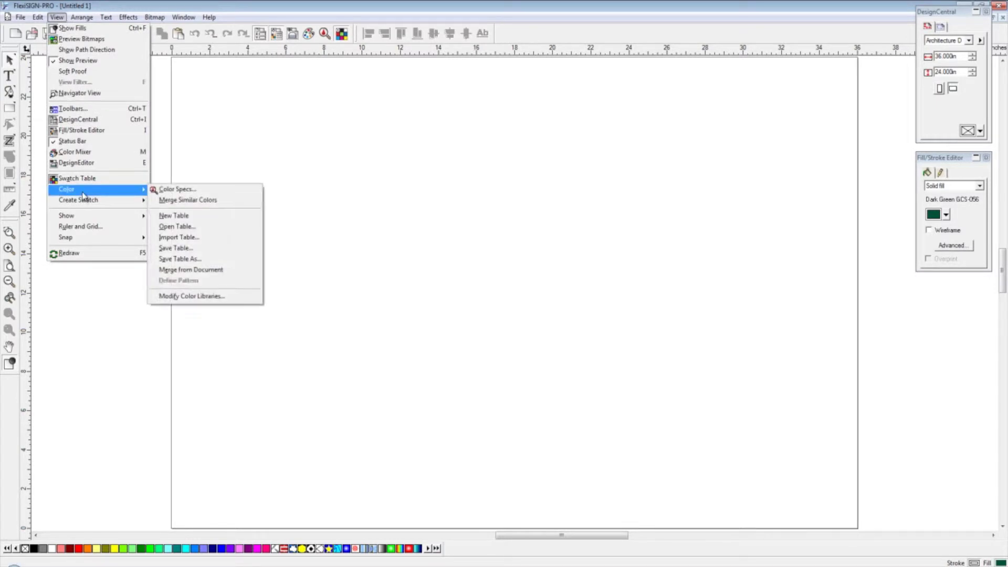
pyautogui.click(208, 218)
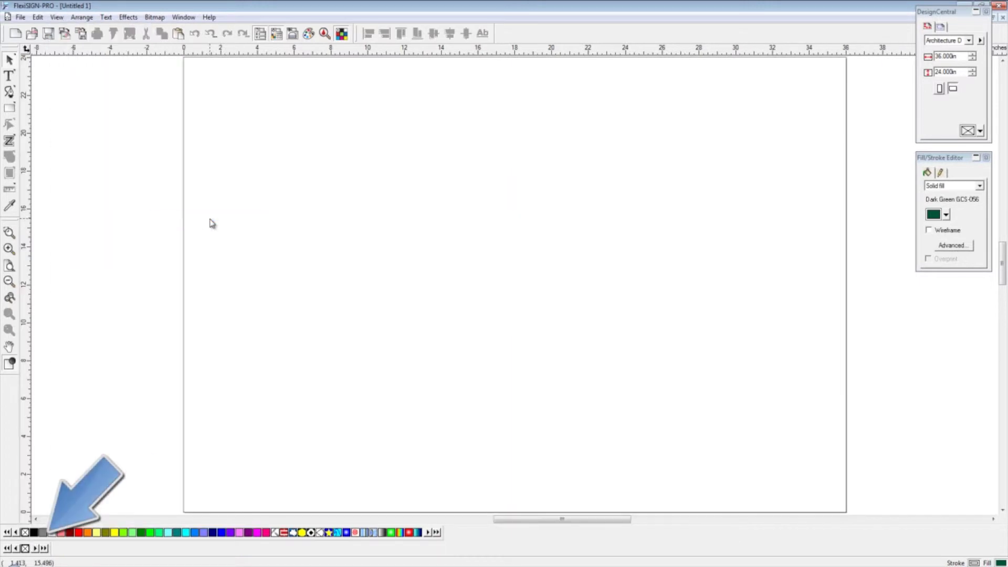
# - Load the Gerber 220 Vinyl.slb swatch library as an additional palette
pyautogui.click(57, 17)
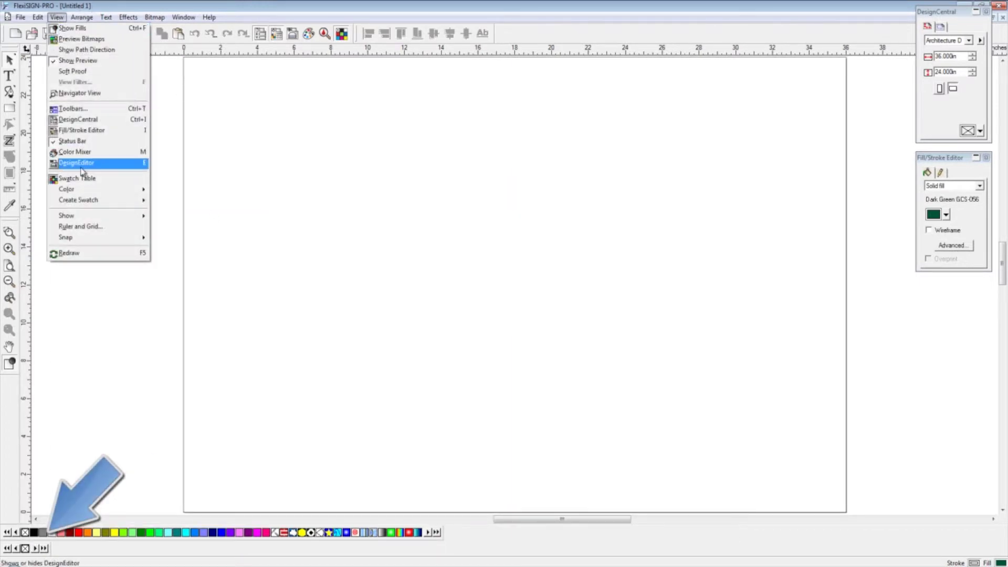
pyautogui.moveTo(88, 190)
pyautogui.click(179, 227)
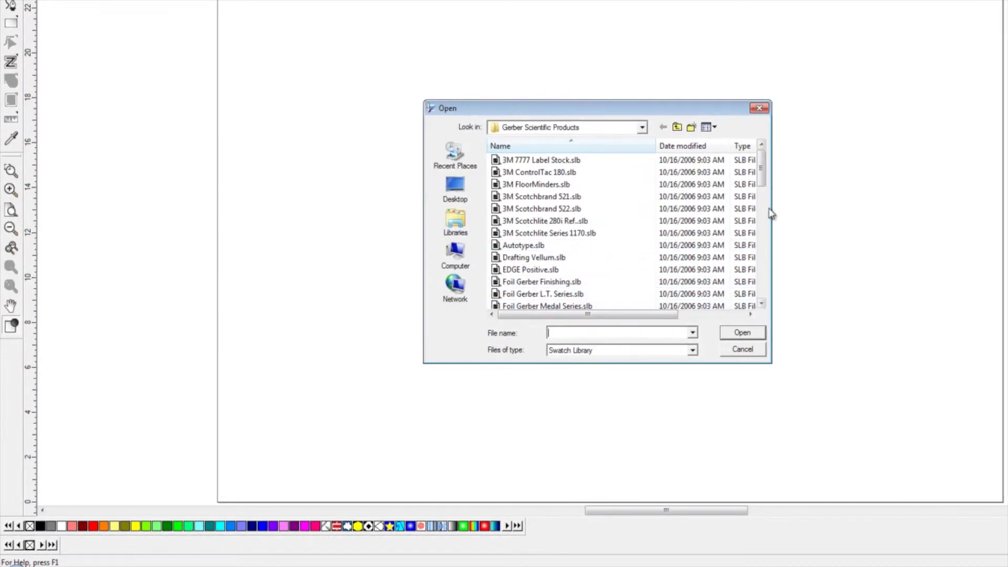
pyautogui.moveTo(761, 178); pyautogui.dragTo(765, 225)
pyautogui.click(553, 221)
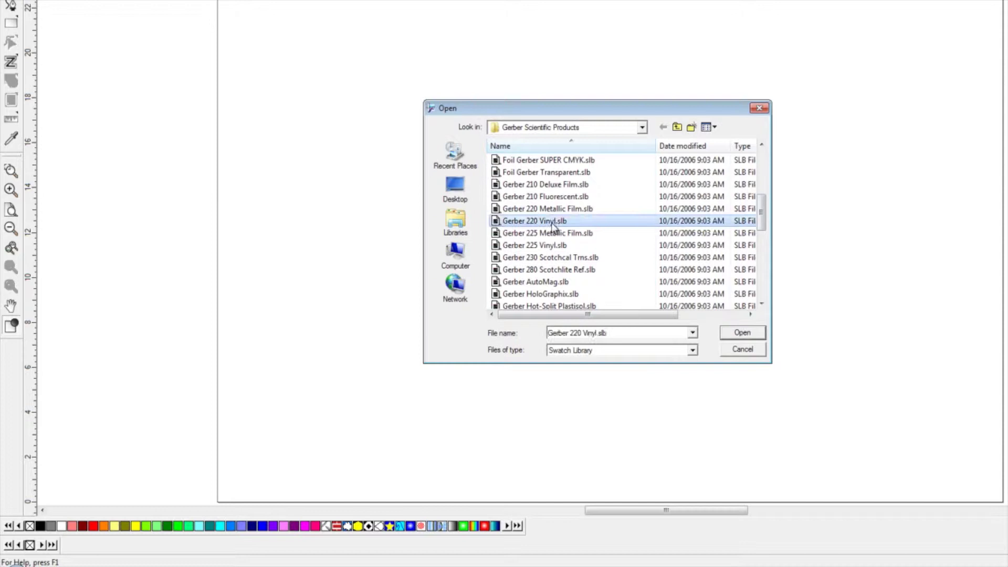
pyautogui.click(753, 334)
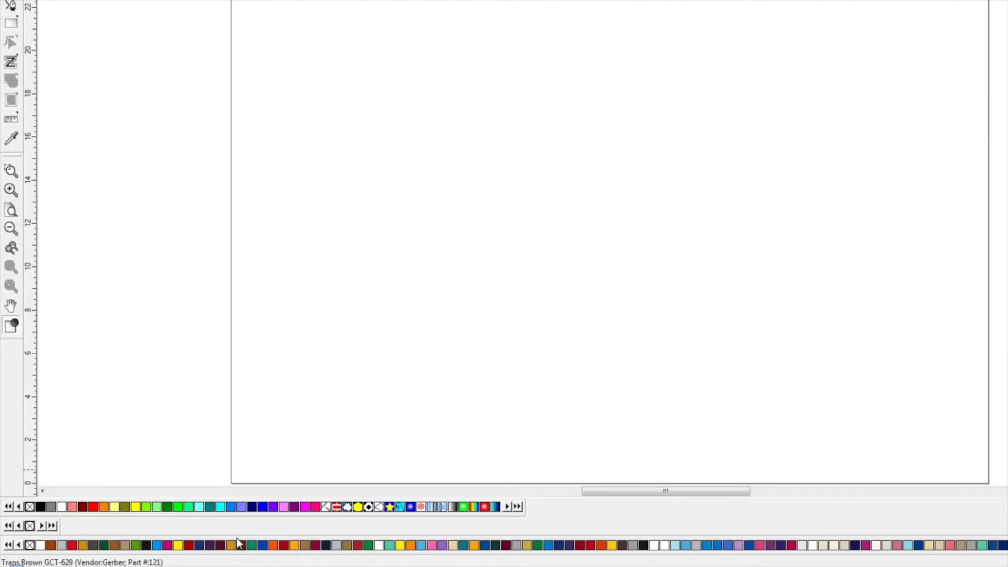
# - Float the Gerber palette as an enlarged Swatch Table with a widened Name column
pyautogui.moveTo(239, 543); pyautogui.dragTo(329, 28)
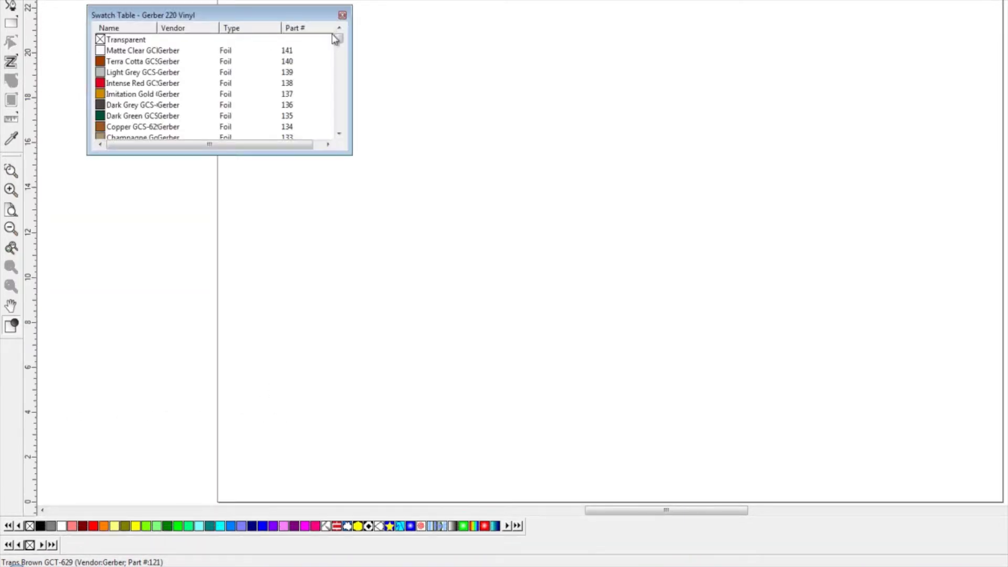
pyautogui.moveTo(344, 154); pyautogui.dragTo(336, 387)
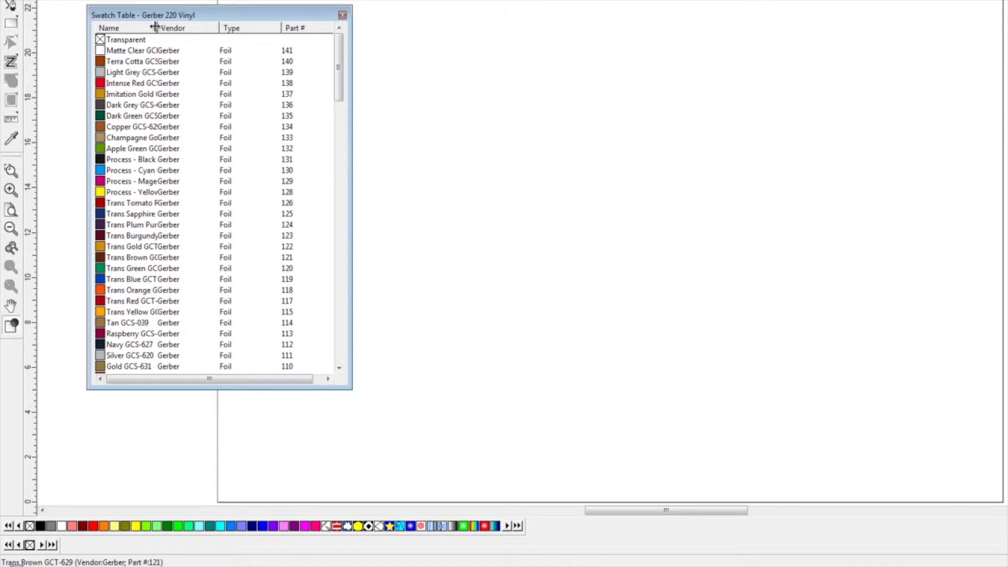
pyautogui.moveTo(155, 27); pyautogui.dragTo(212, 27)
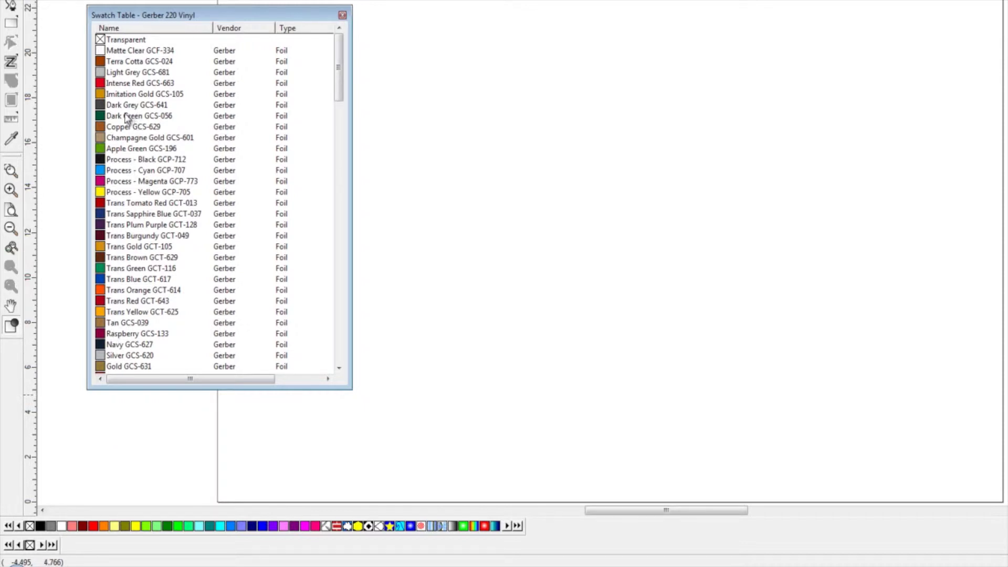
# - Add Dark Green GCS-056, Terra Cotta GCS-024, Kumquat GCS-074 and Tomato Red GCS-013 to the new table
pyautogui.moveTo(128, 116); pyautogui.dragTo(67, 440)
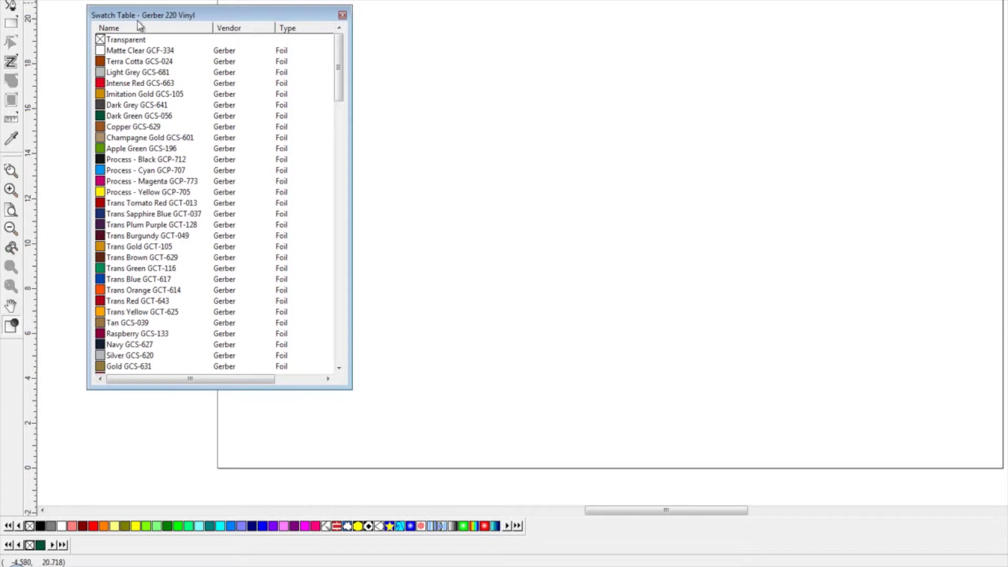
pyautogui.moveTo(135, 61); pyautogui.dragTo(43, 545)
pyautogui.scroll(-5, 184, 220)
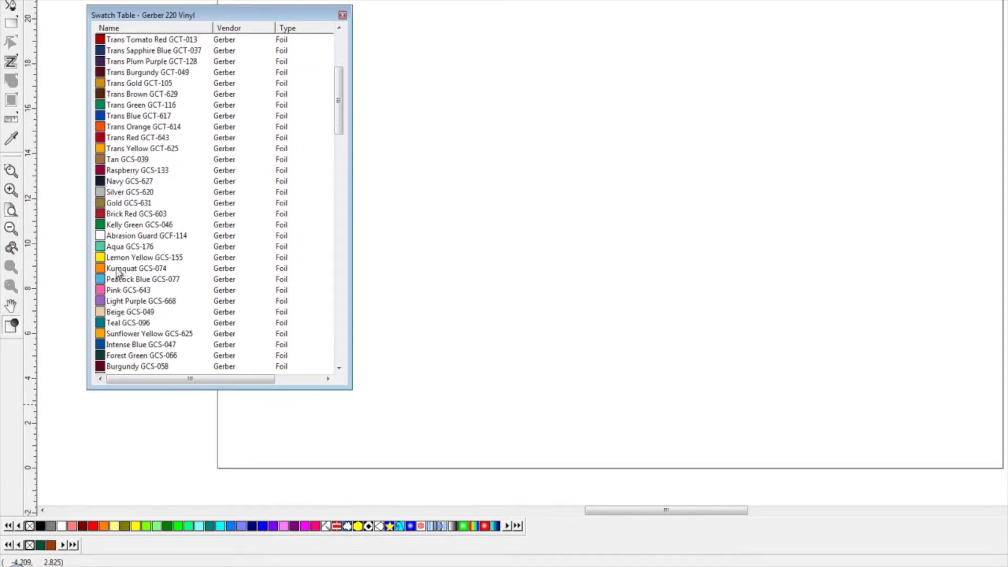
pyautogui.moveTo(120, 268); pyautogui.dragTo(46, 547)
pyautogui.scroll(-5, 156, 297)
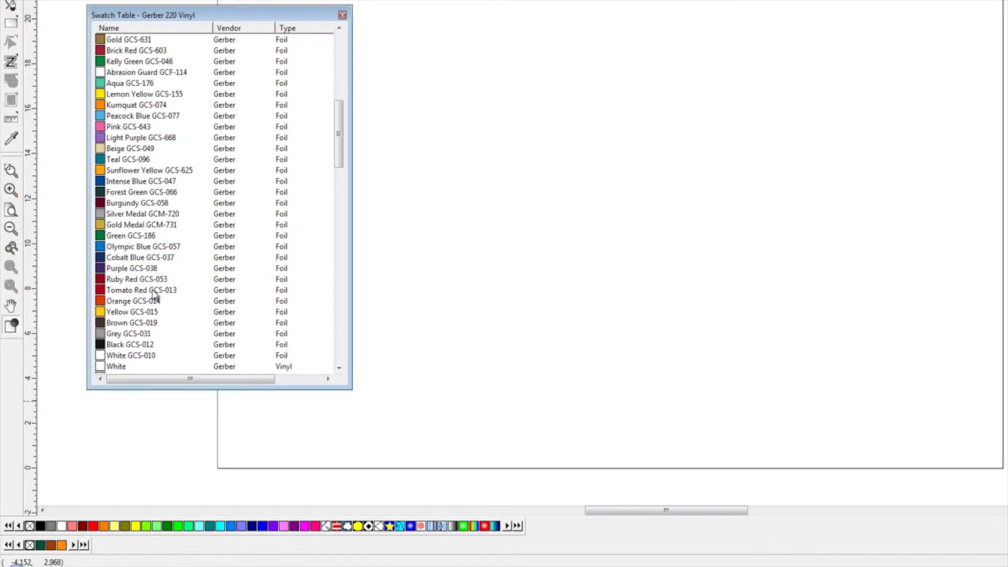
pyautogui.moveTo(141, 290); pyautogui.dragTo(47, 547)
# - Close the Gerber table and browse to the swatch Library folder to open another library
pyautogui.click(342, 14)
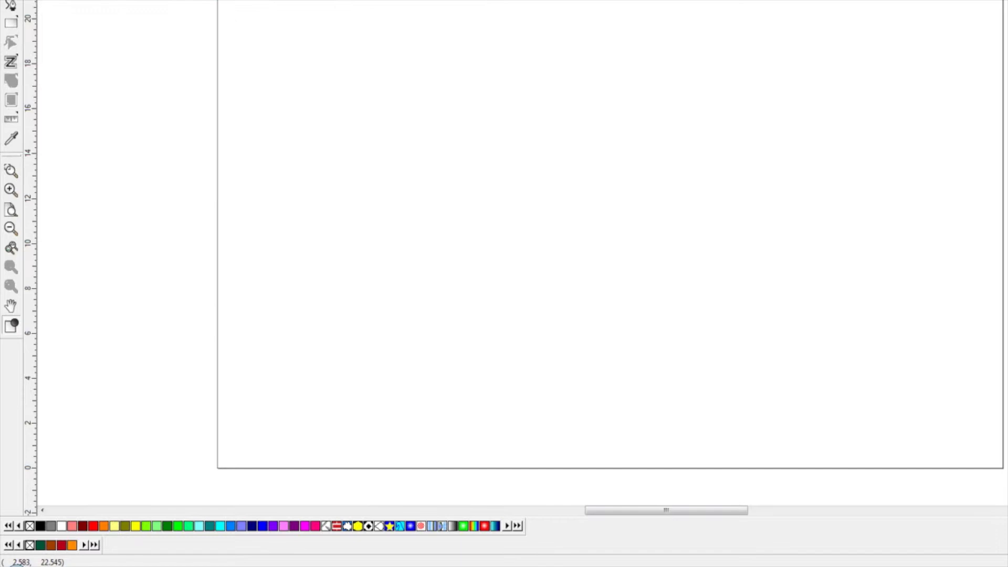
pyautogui.click(73, 0)
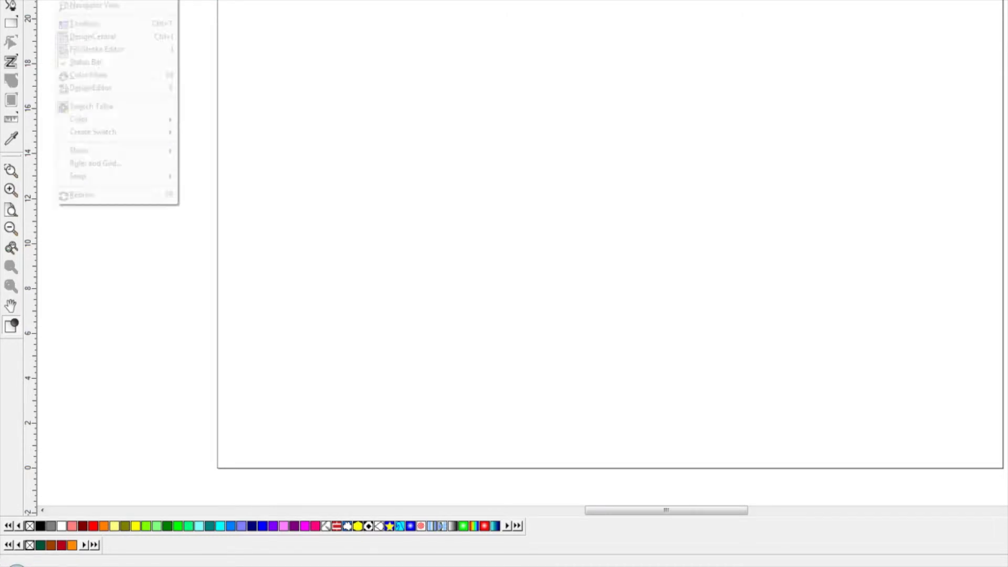
pyautogui.moveTo(117, 120)
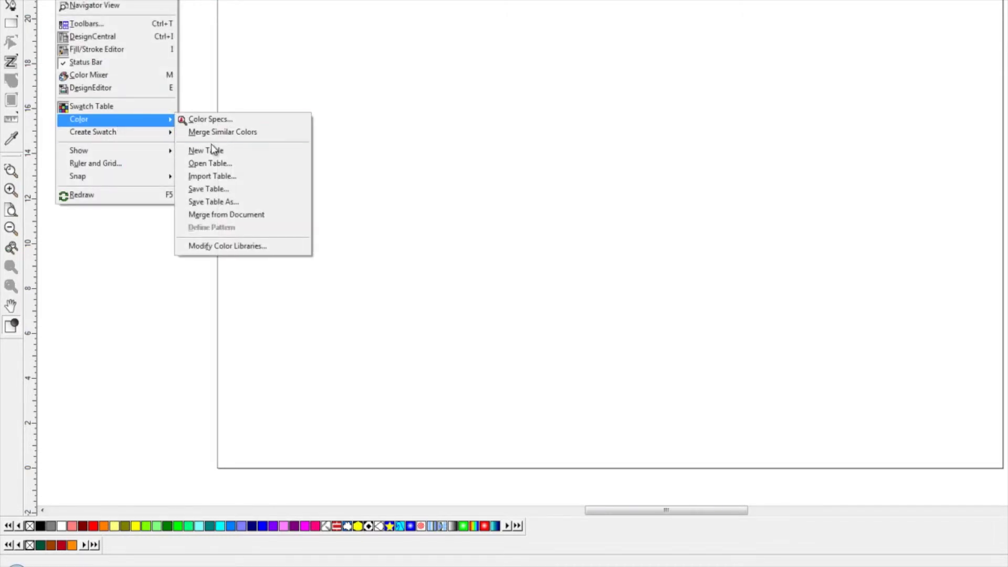
pyautogui.click(215, 163)
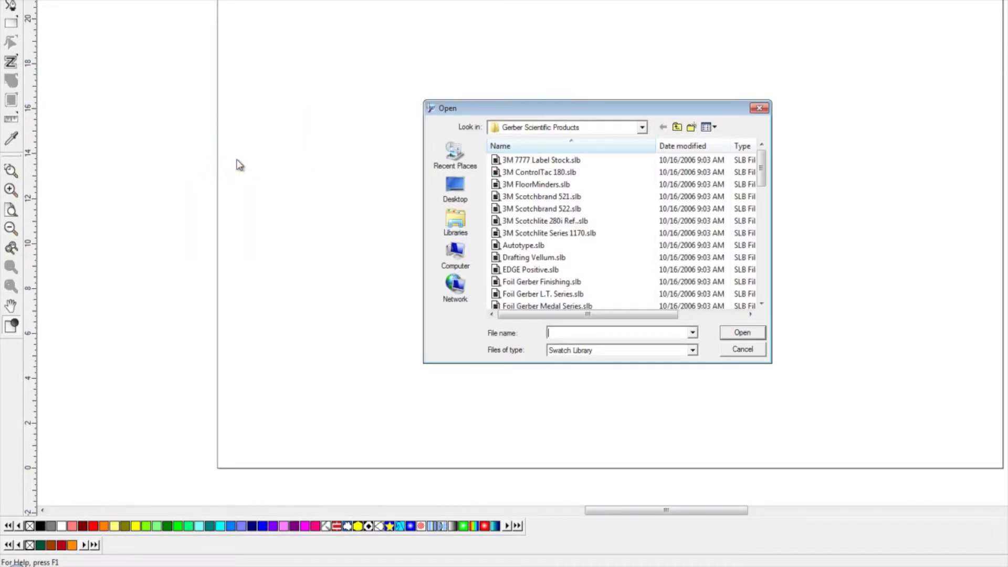
pyautogui.click(677, 127)
pyautogui.click(677, 126)
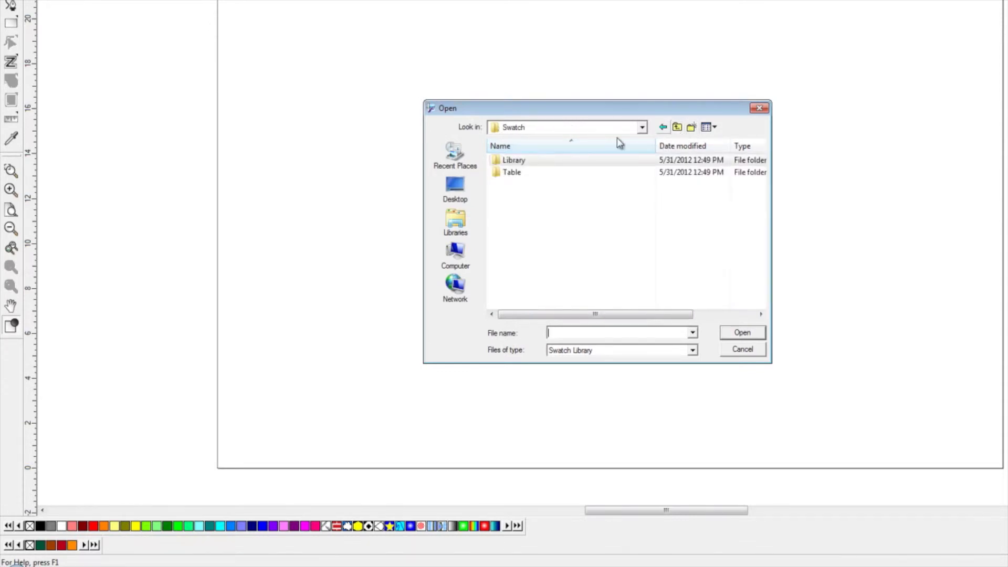
pyautogui.doubleClick(524, 163)
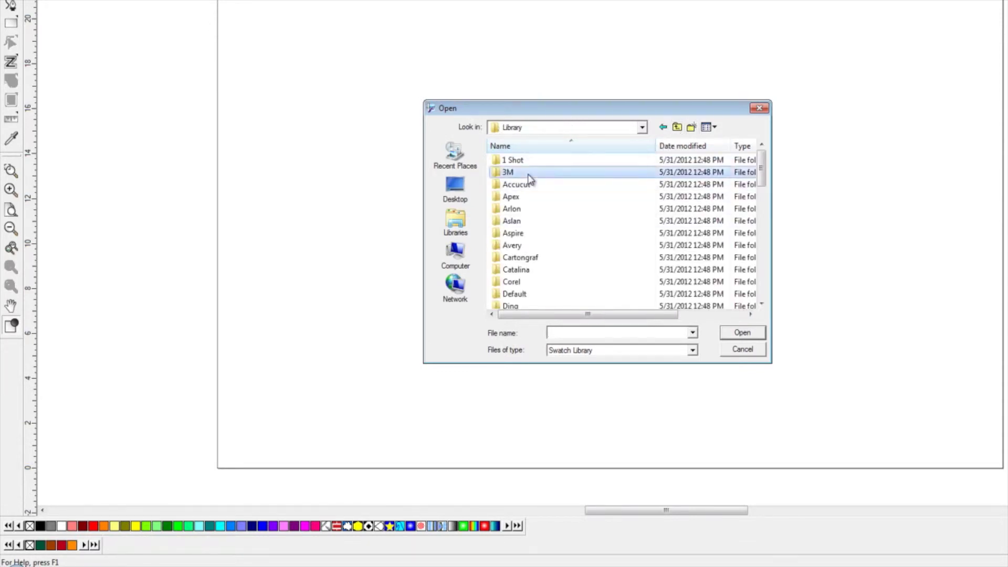
# - Load the PANTONE Solid Coated.slb library from the Pantone folder
pyautogui.scroll(-3, 588, 256)
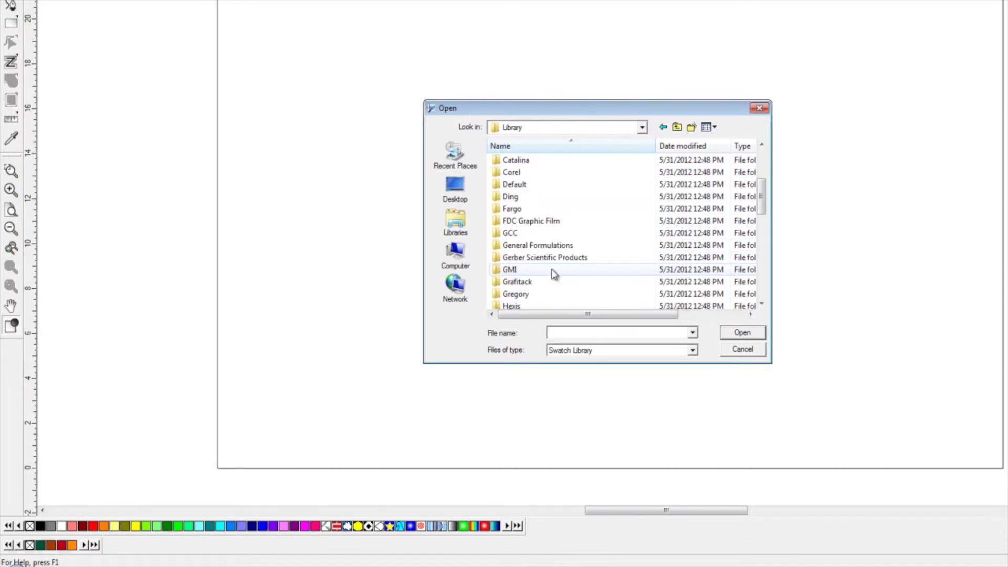
pyautogui.click(565, 258)
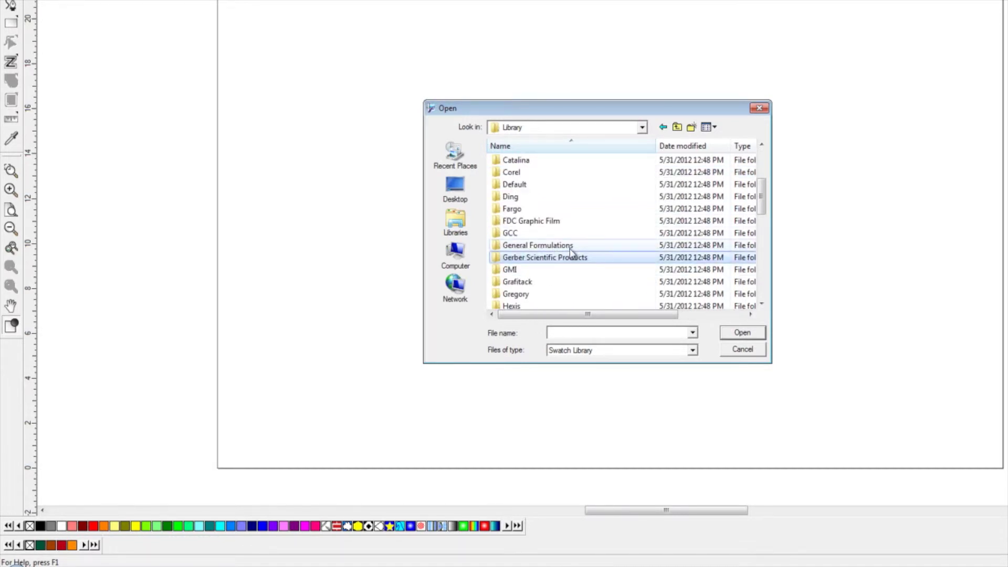
pyautogui.scroll(-5, 594, 289)
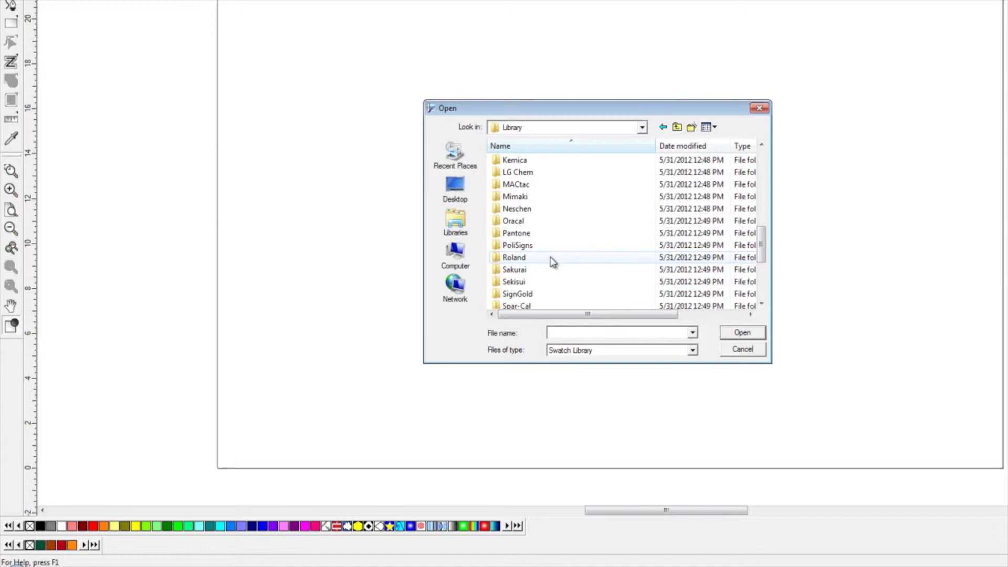
pyautogui.doubleClick(540, 232)
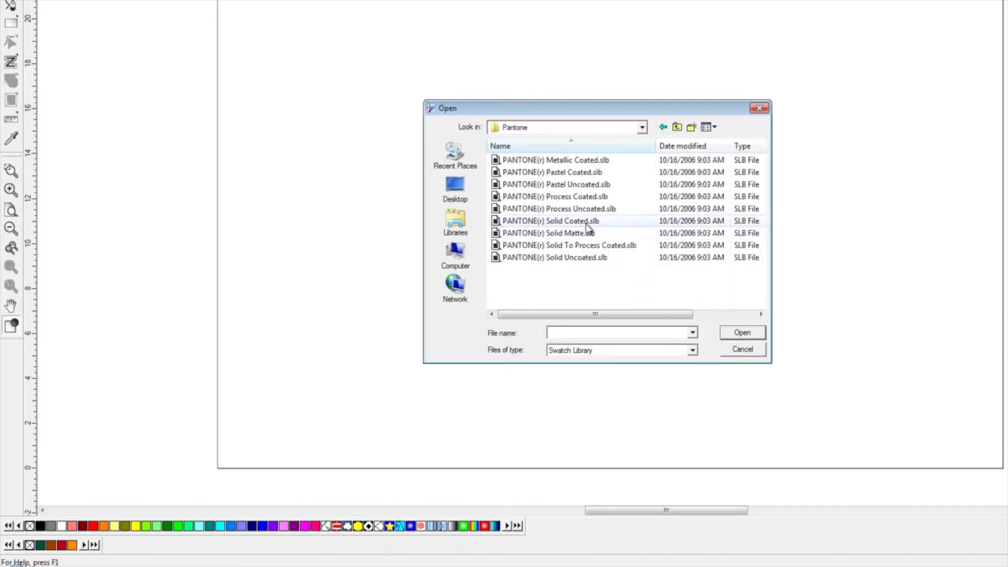
pyautogui.click(588, 221)
pyautogui.click(750, 337)
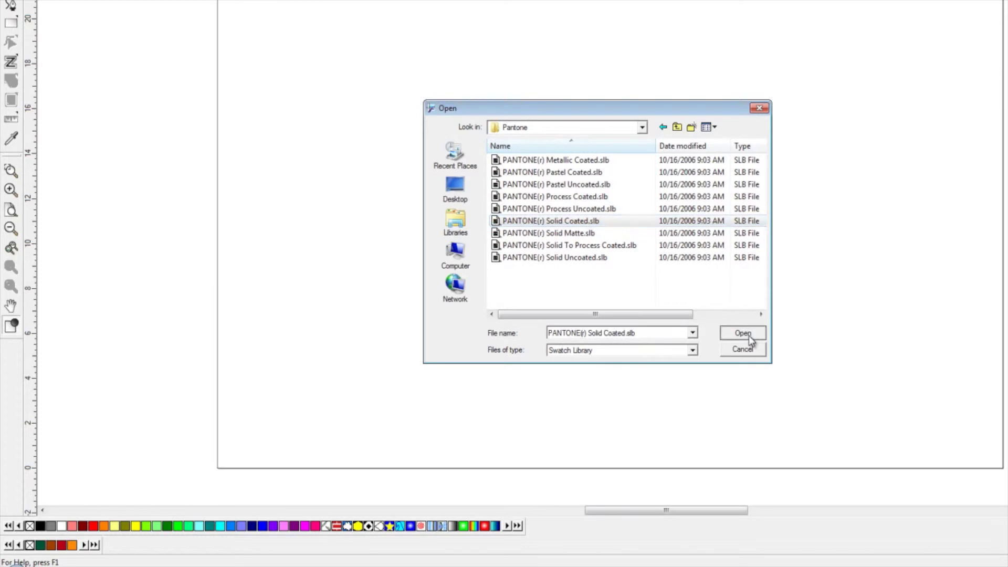
# - Float and widen the Pantone table, add PANTONE Warm Red C to the palette, then close it
pyautogui.moveTo(602, 548); pyautogui.dragTo(652, 31)
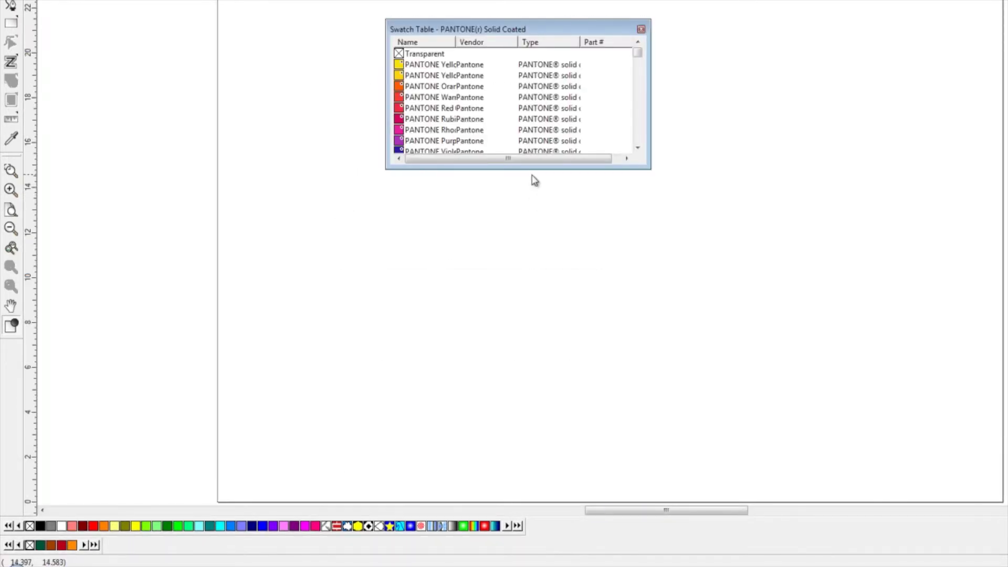
pyautogui.moveTo(533, 169); pyautogui.dragTo(545, 344)
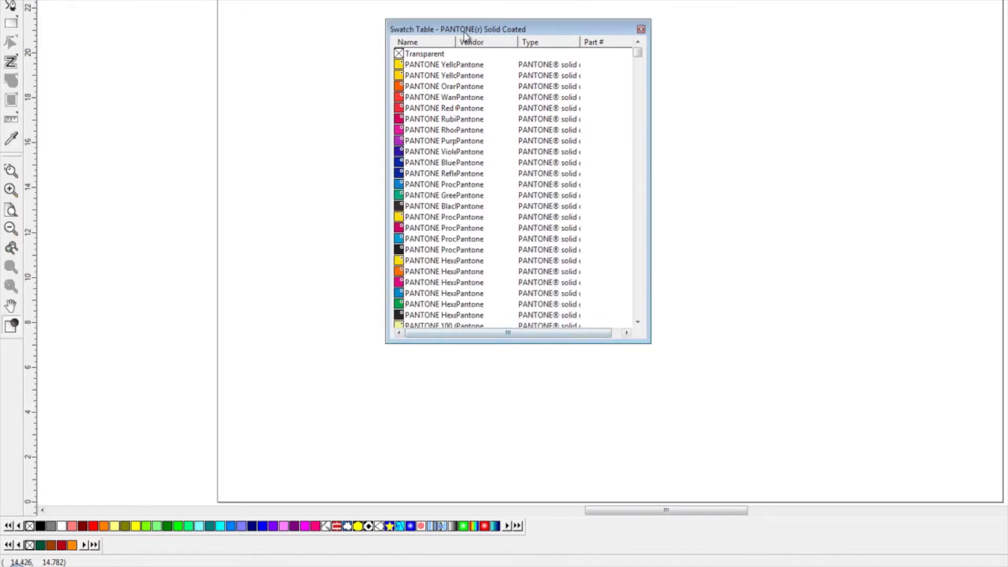
pyautogui.moveTo(455, 41); pyautogui.dragTo(572, 53)
pyautogui.moveTo(444, 101); pyautogui.dragTo(50, 545)
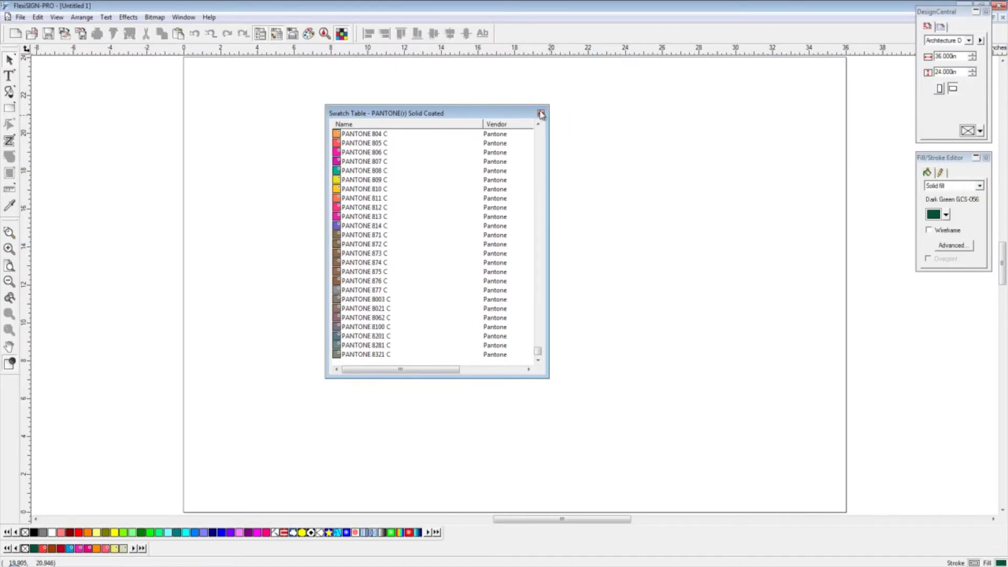
pyautogui.click(541, 113)
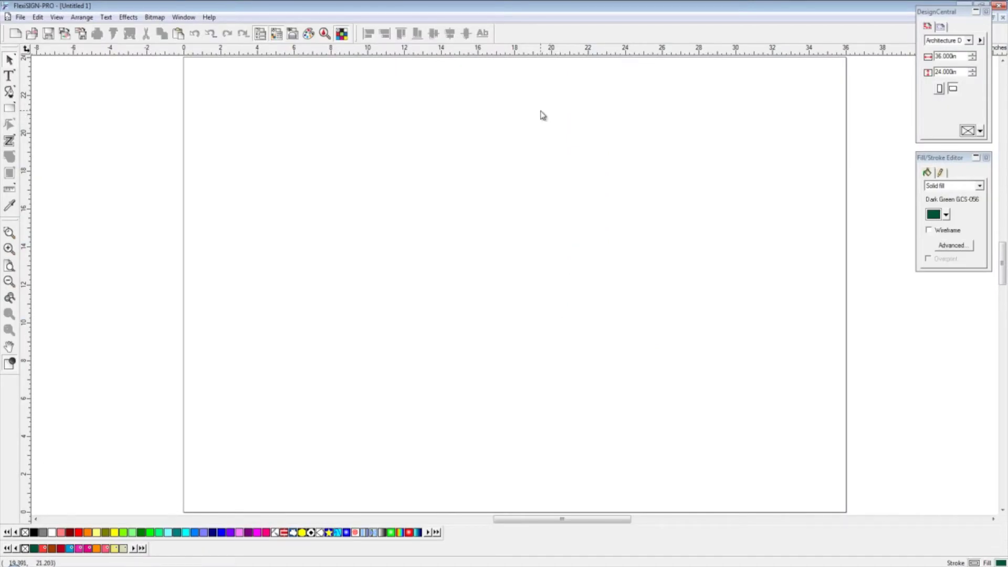
# - Start a current-palette swatch chart with 4 items per row in the New Table3 layout
pyautogui.click(64, 19)
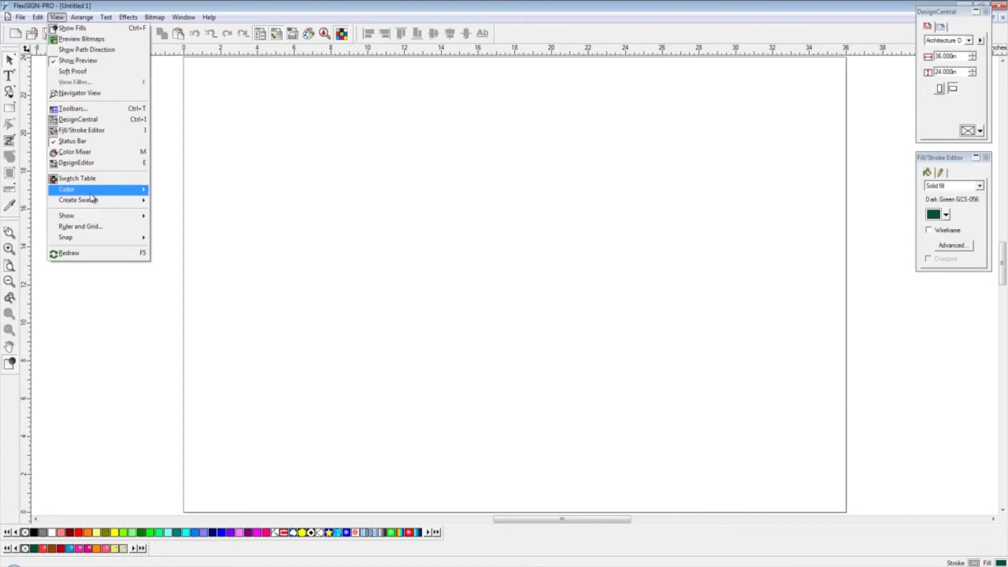
pyautogui.moveTo(93, 202)
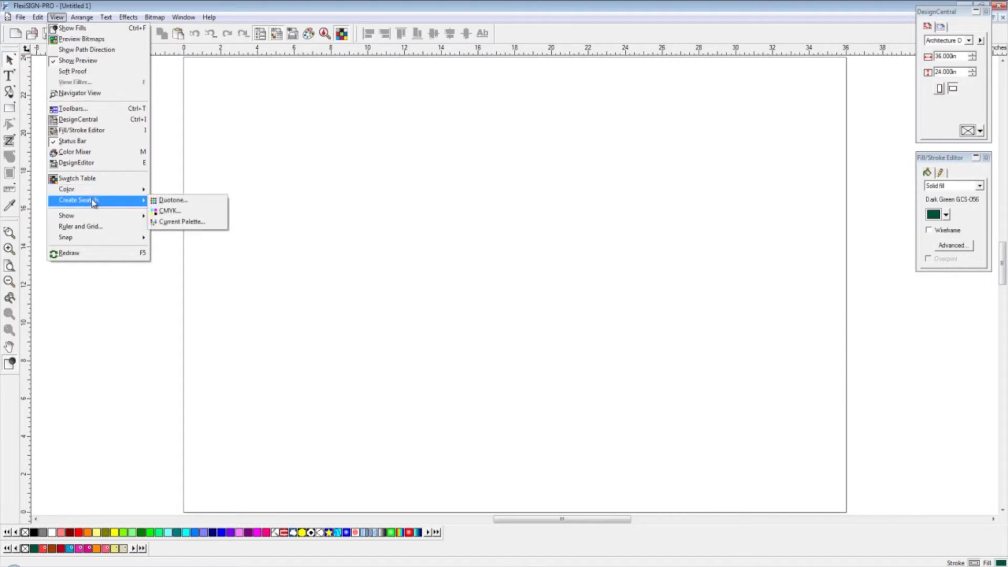
pyautogui.click(192, 223)
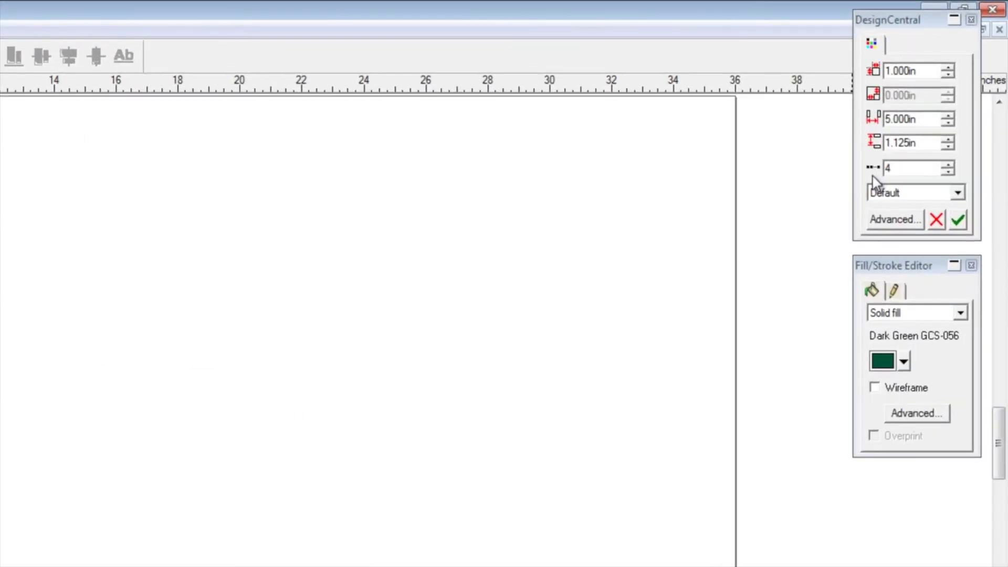
pyautogui.click(929, 71)
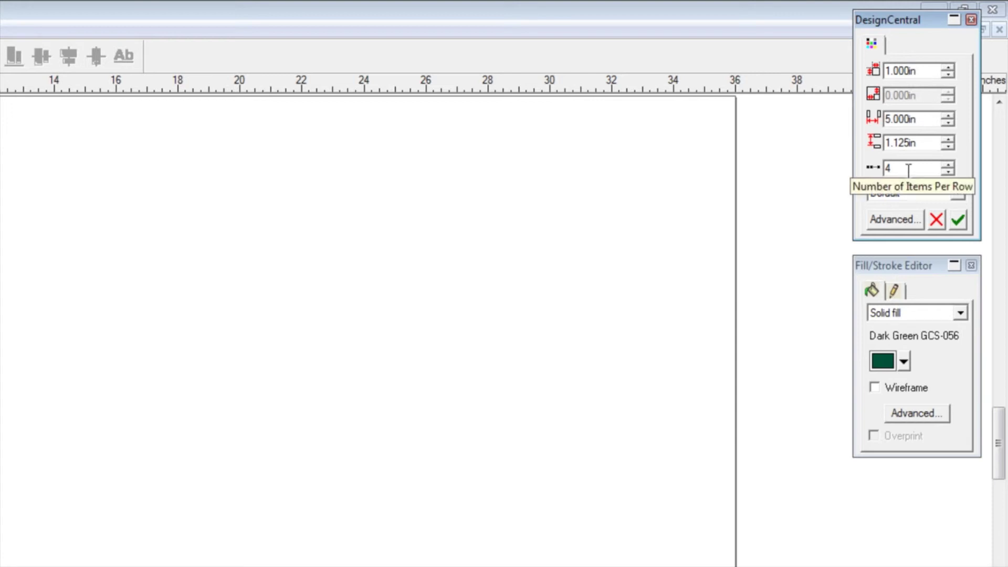
pyautogui.click(958, 193)
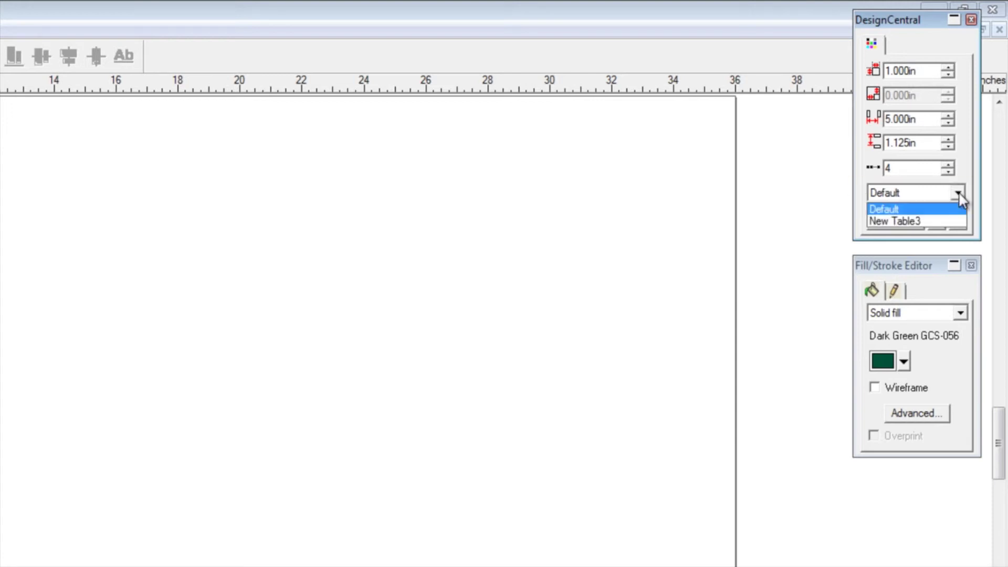
pyautogui.click(927, 221)
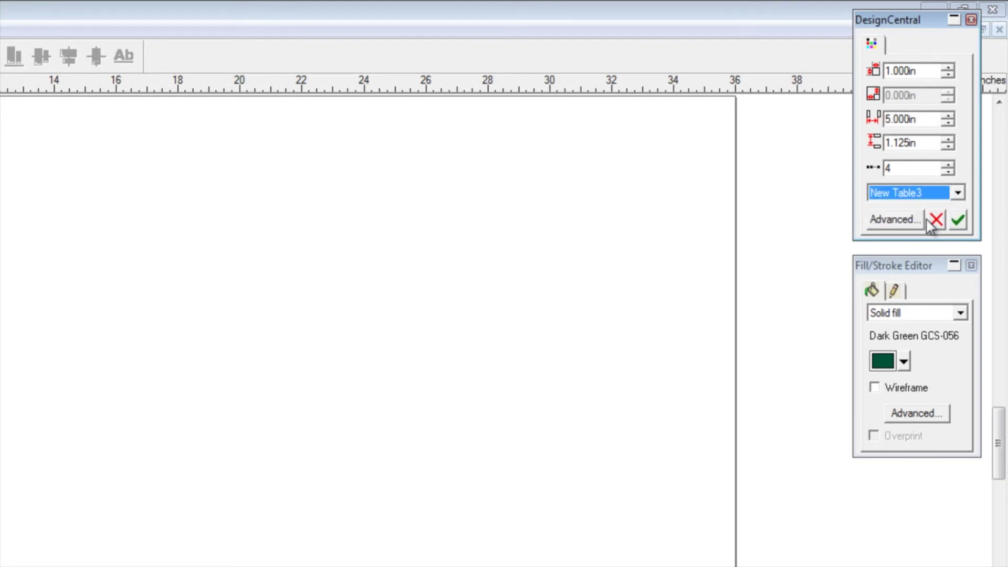
pyautogui.click(898, 220)
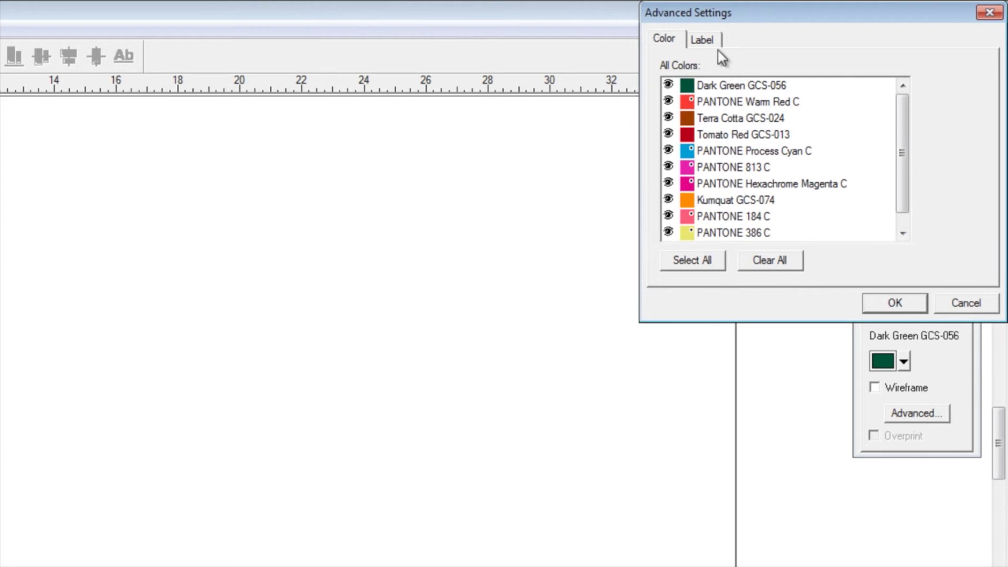
pyautogui.click(707, 41)
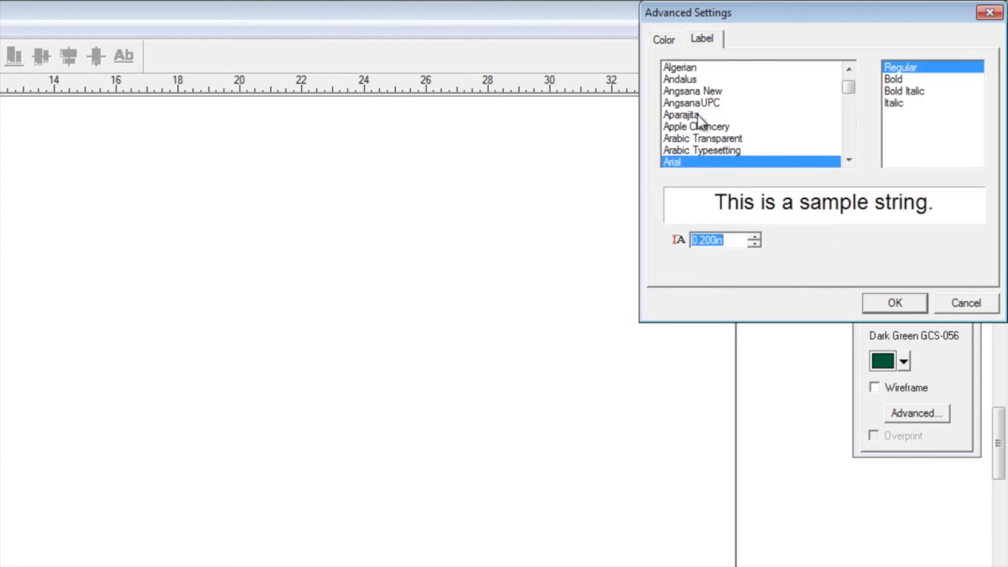
pyautogui.click(883, 303)
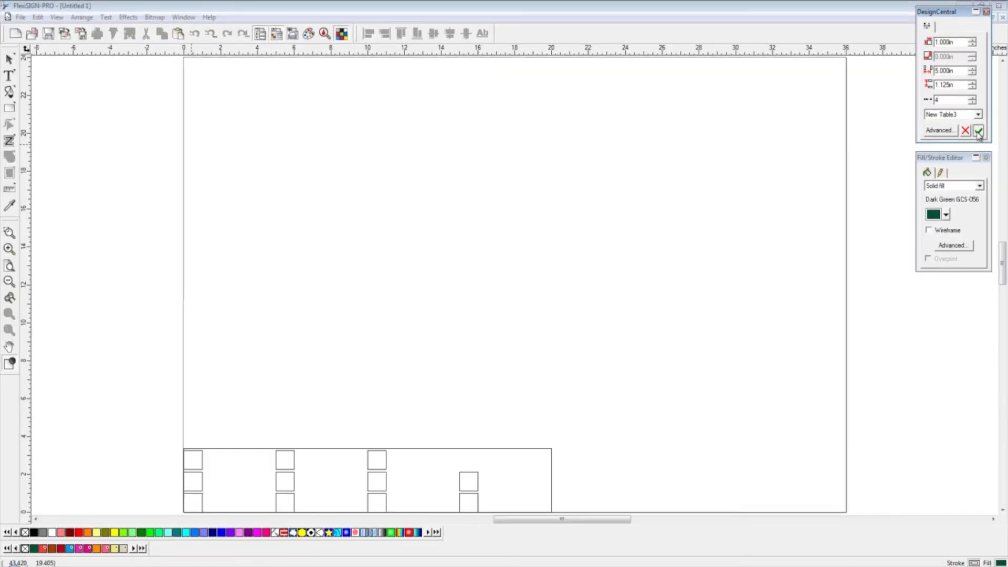
# - Place the labeled swatch chart on the page, zoom in on it, and deselect
pyautogui.click(978, 131)
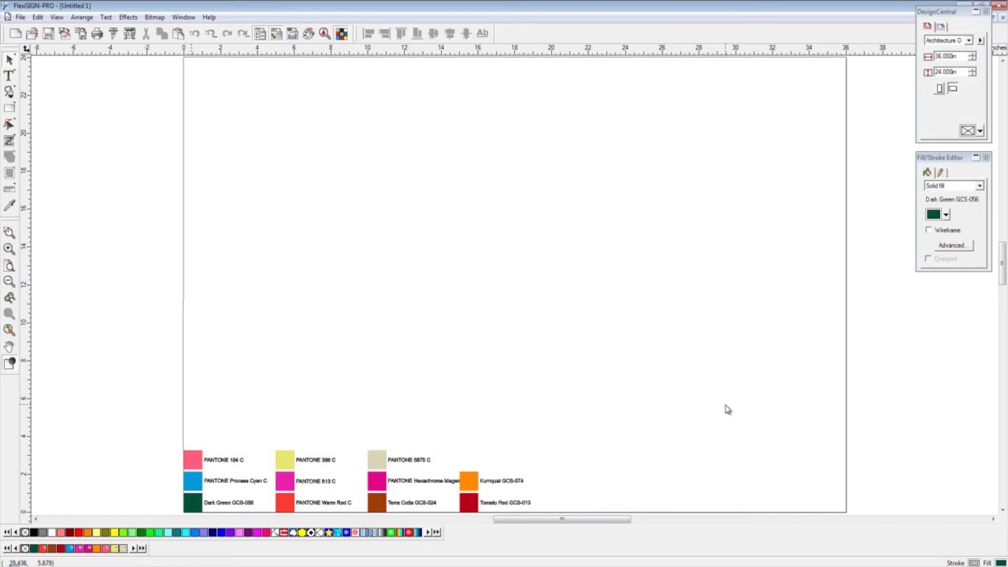
pyautogui.click(503, 483)
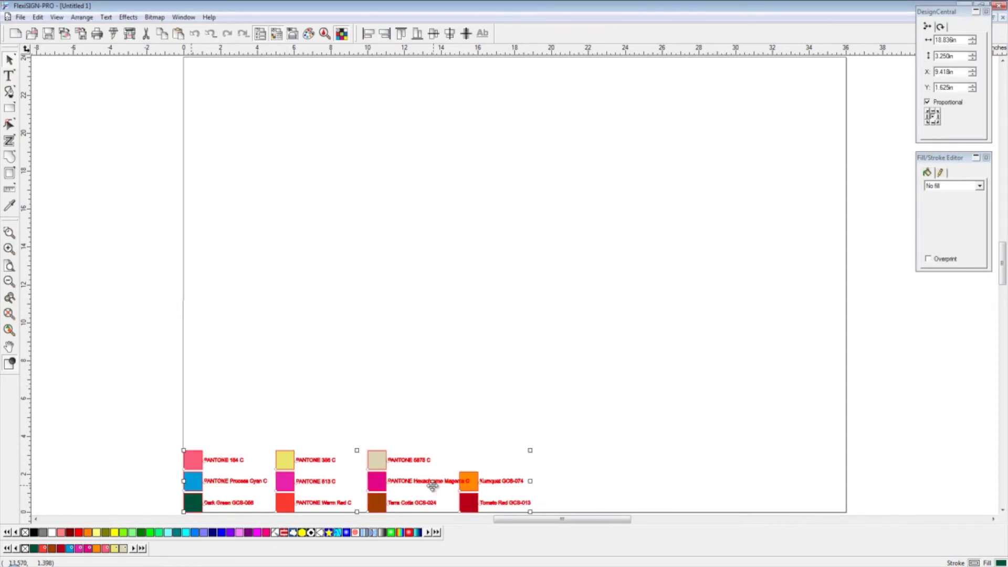
pyautogui.press('z')
pyautogui.moveTo(156, 420); pyautogui.dragTo(578, 520)
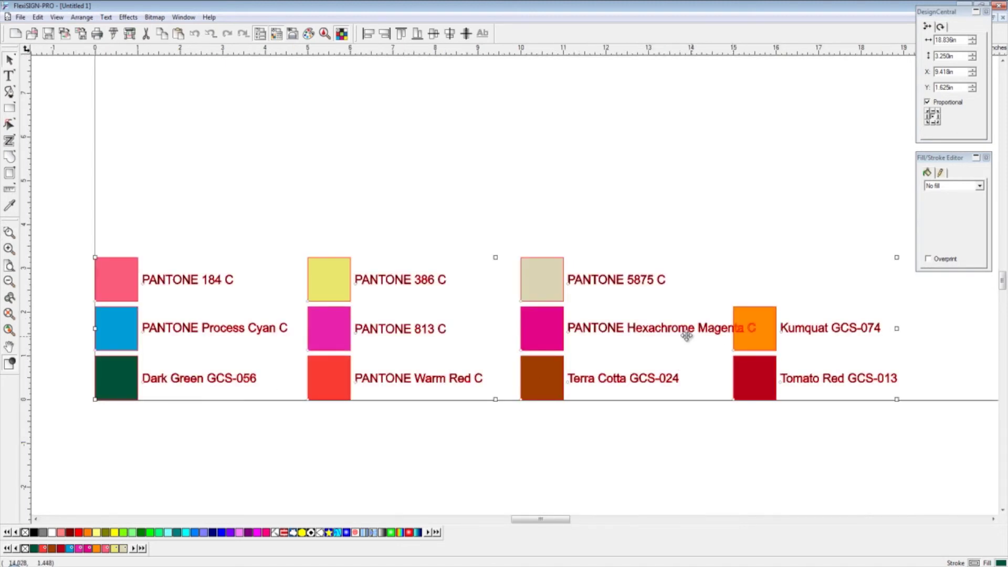
pyautogui.click(822, 275)
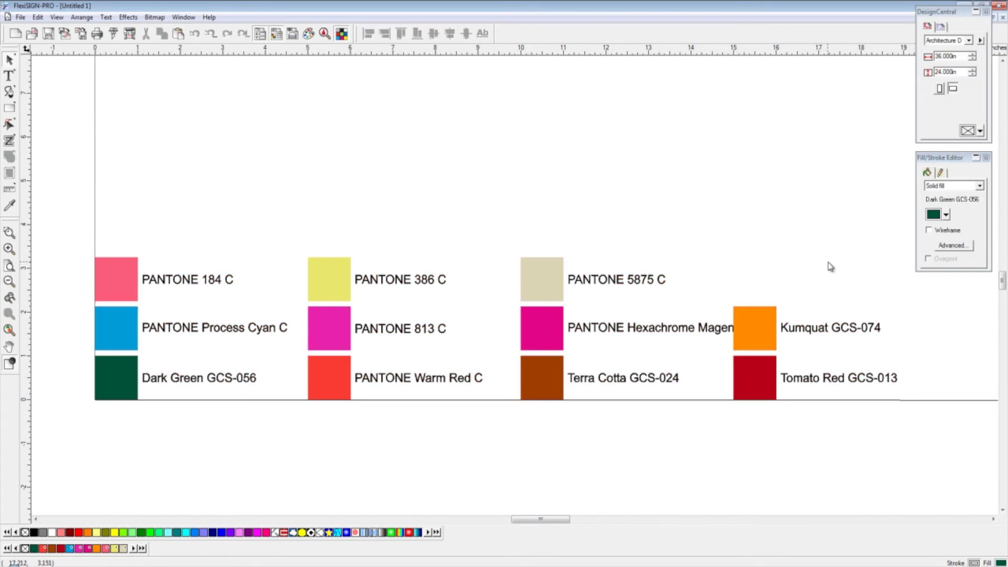
# - Ungroup the swatch chart into separate swatches
pyautogui.click(778, 333)
pyautogui.rightClick(779, 330)
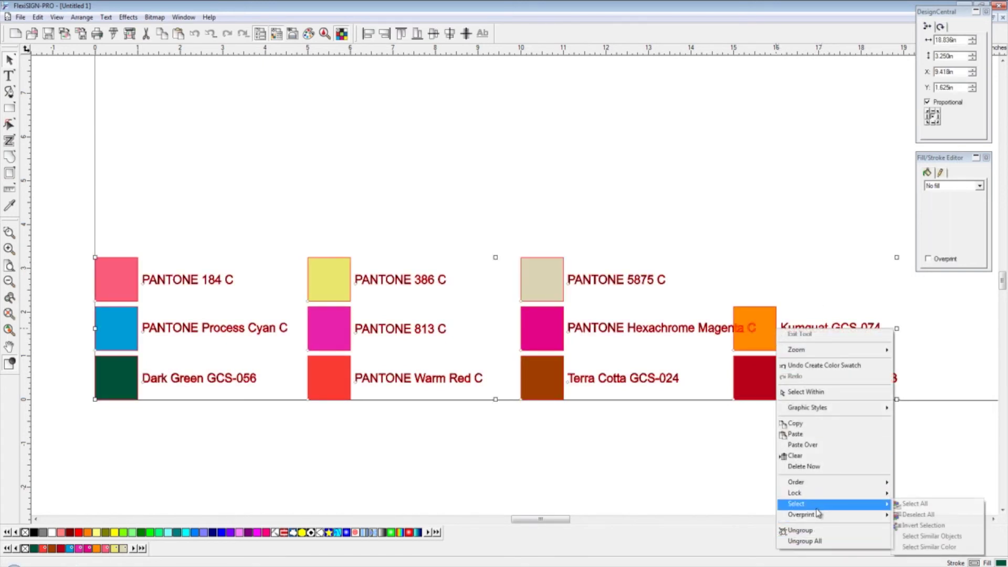
pyautogui.click(813, 535)
# - Nudge the Kumquat and Tomato Red column right to clear the Hexachrome Magenta label
pyautogui.click(904, 480)
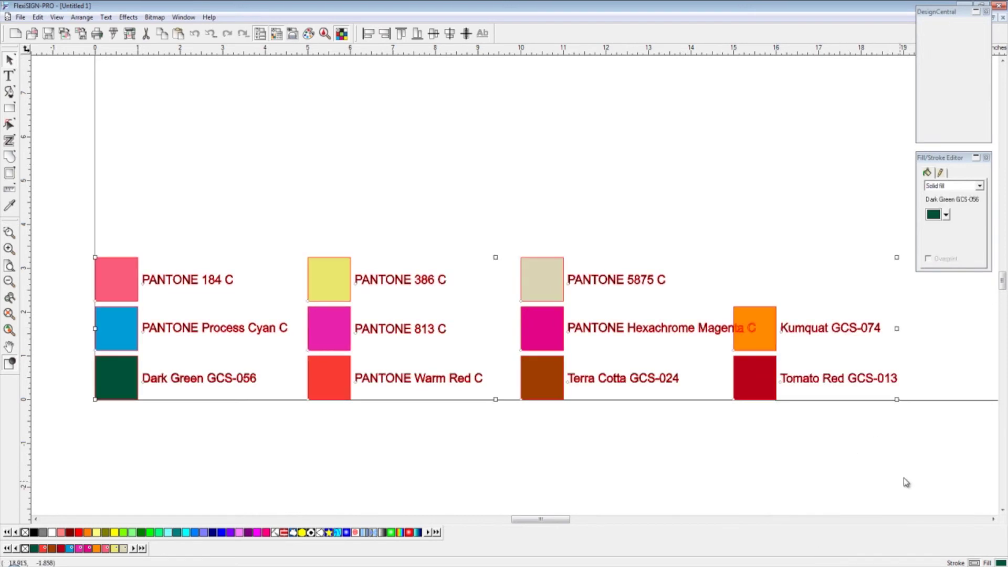
pyautogui.moveTo(934, 457); pyautogui.dragTo(771, 218)
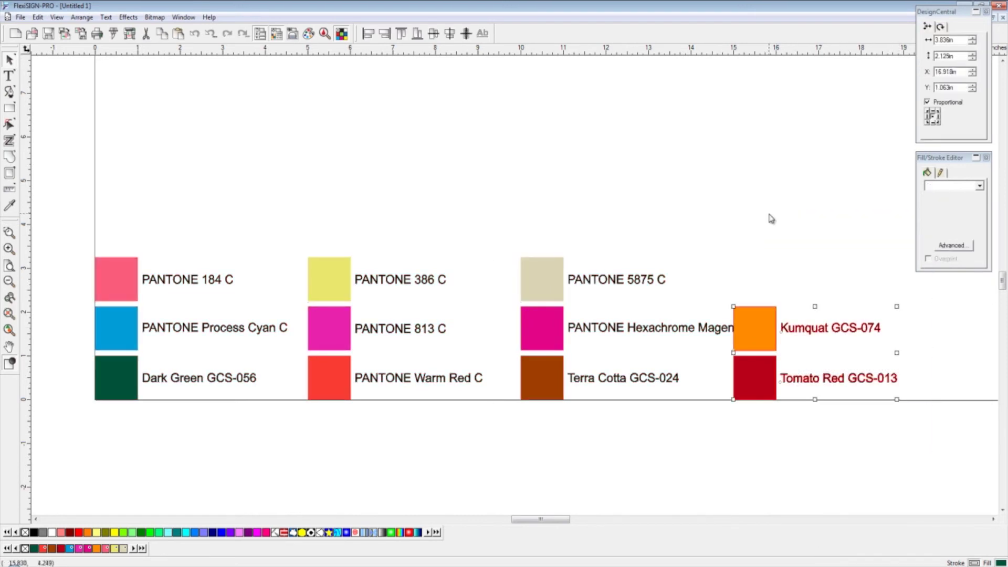
pyautogui.press('Right')
pyautogui.press('Right')
pyautogui.press('Right')
pyautogui.press('Right')
pyautogui.press('Right')
pyautogui.press('Right')
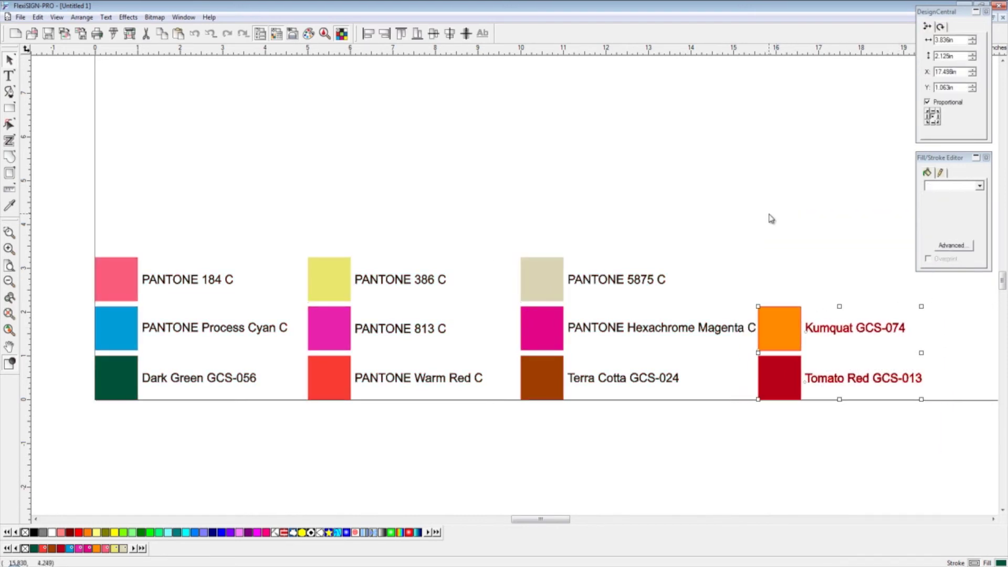
pyautogui.press('Right')
pyautogui.click(771, 218)
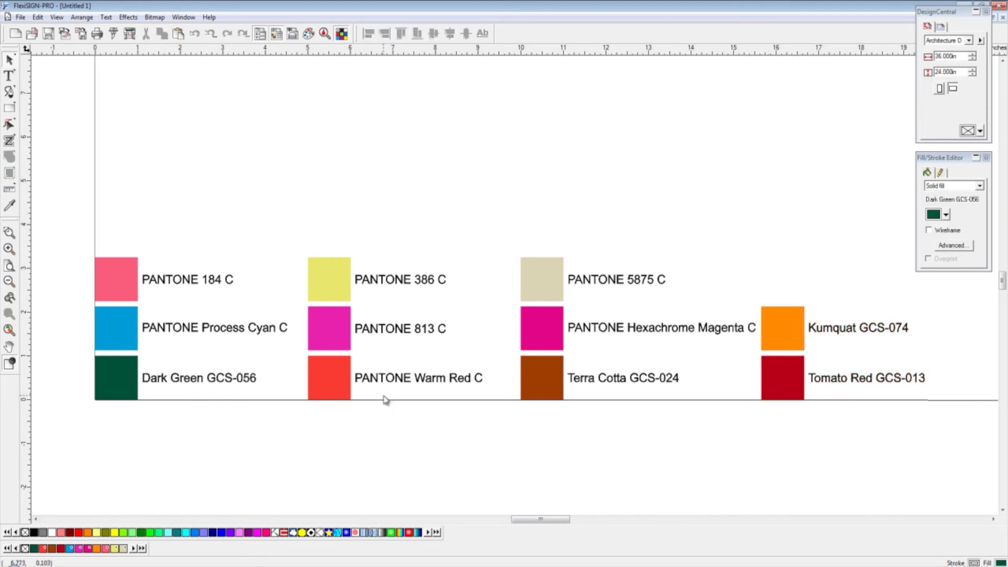